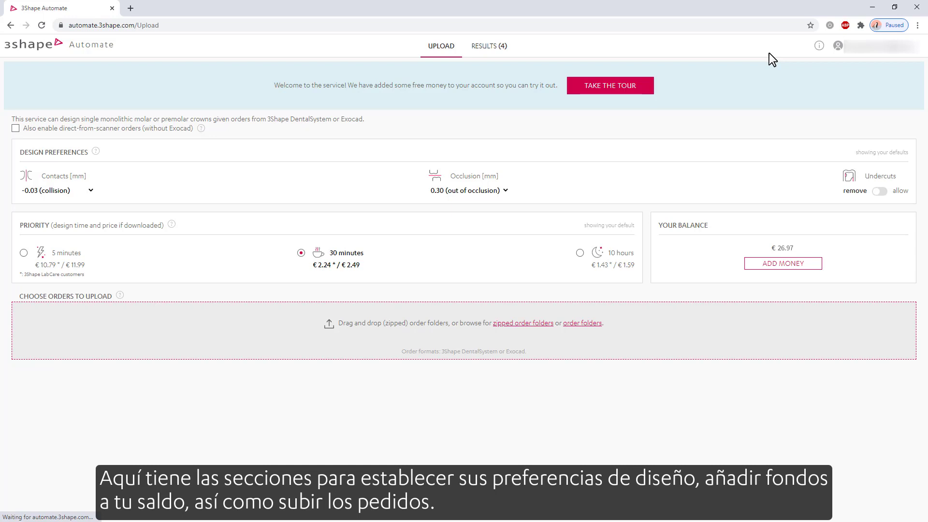
- Keep contacts at -0.03 mm, set occlusion to 0.25 mm out of occlusion, and save as defaults
left_click(859, 48)
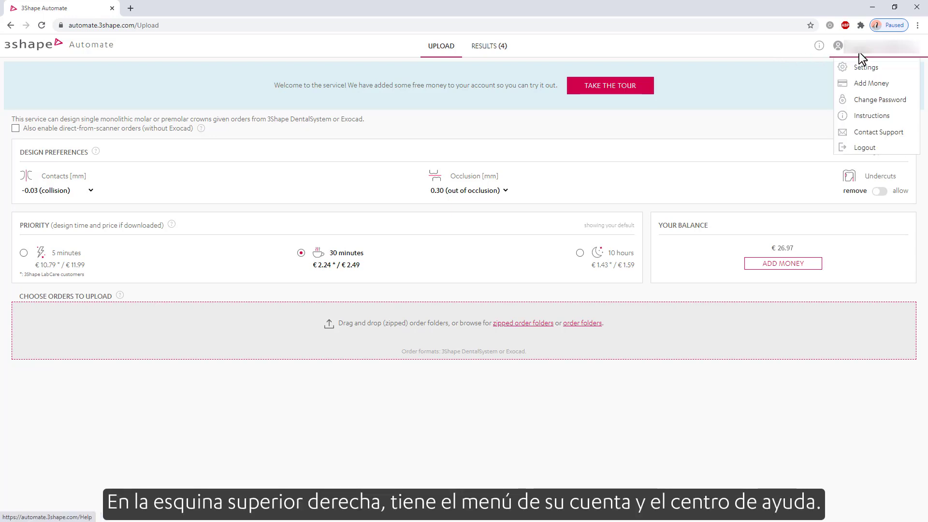
left_click(814, 69)
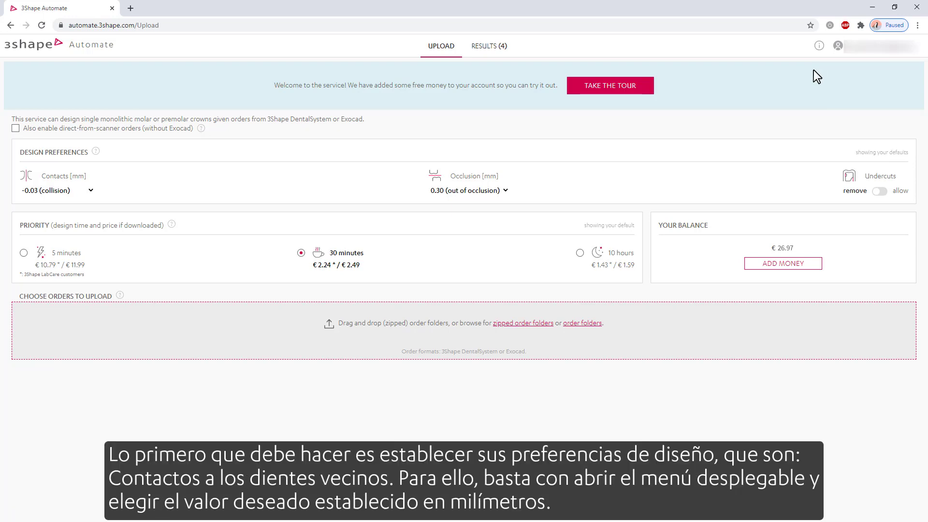
left_click(90, 191)
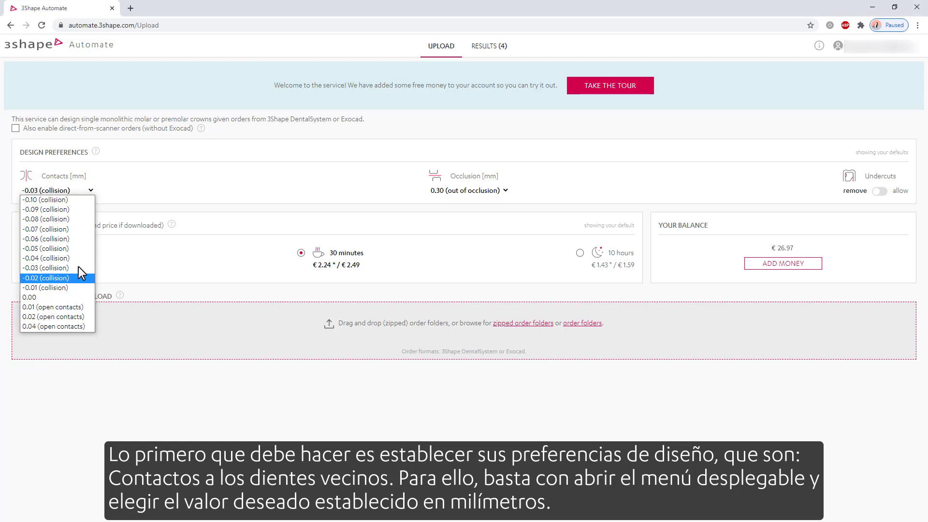
left_click(135, 193)
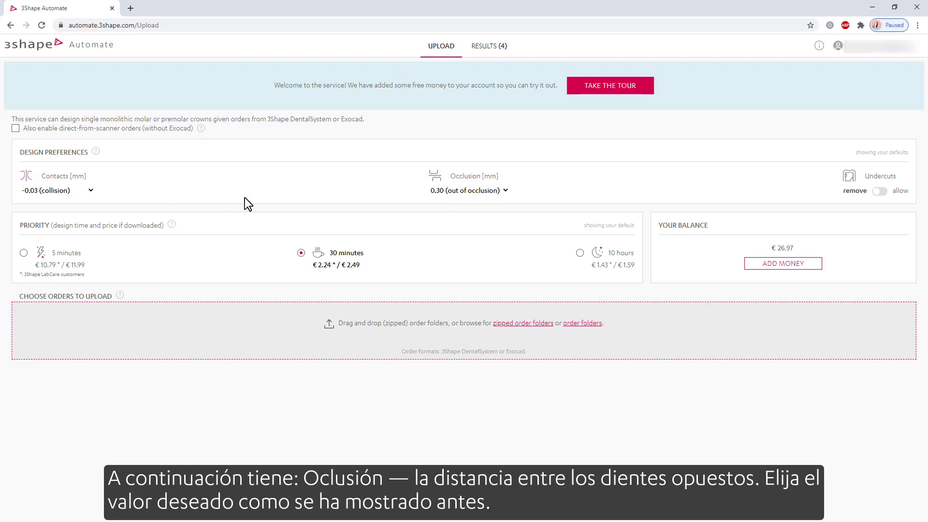
left_click(505, 191)
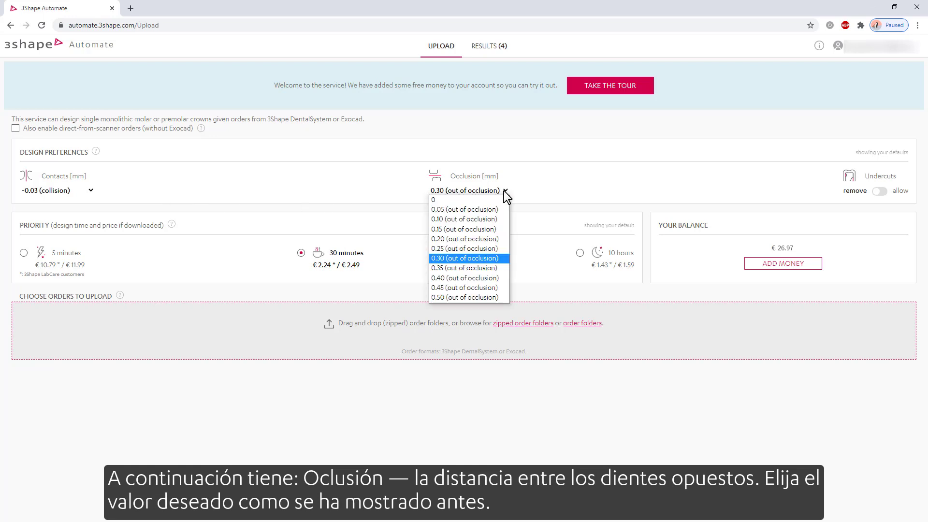
left_click(497, 246)
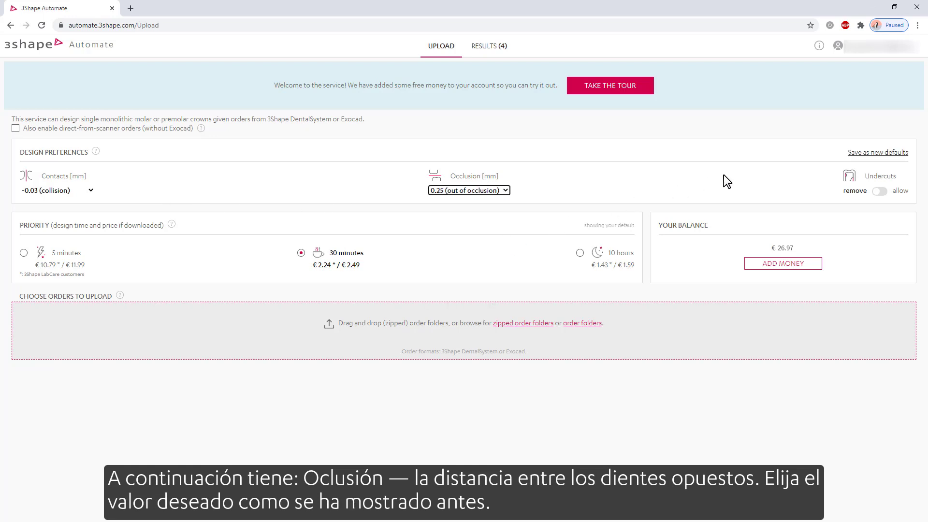
left_click(857, 154)
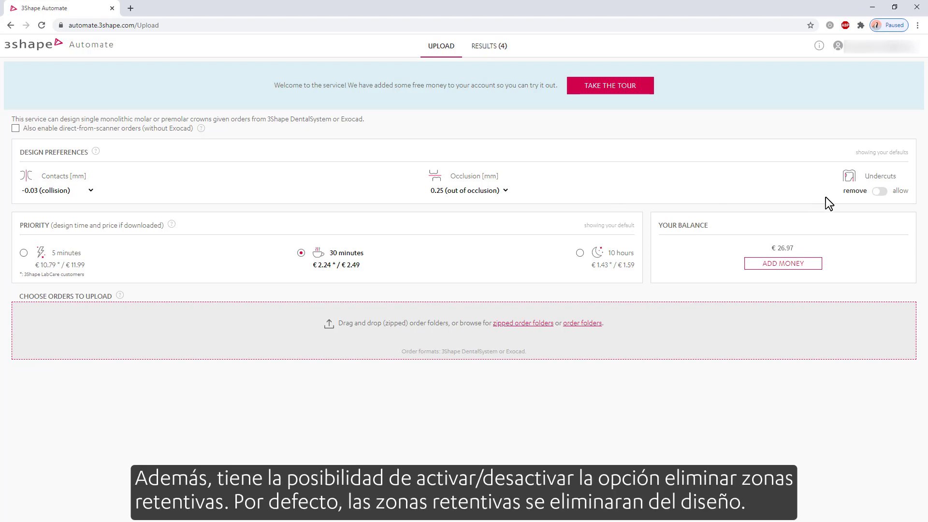
left_click(878, 192)
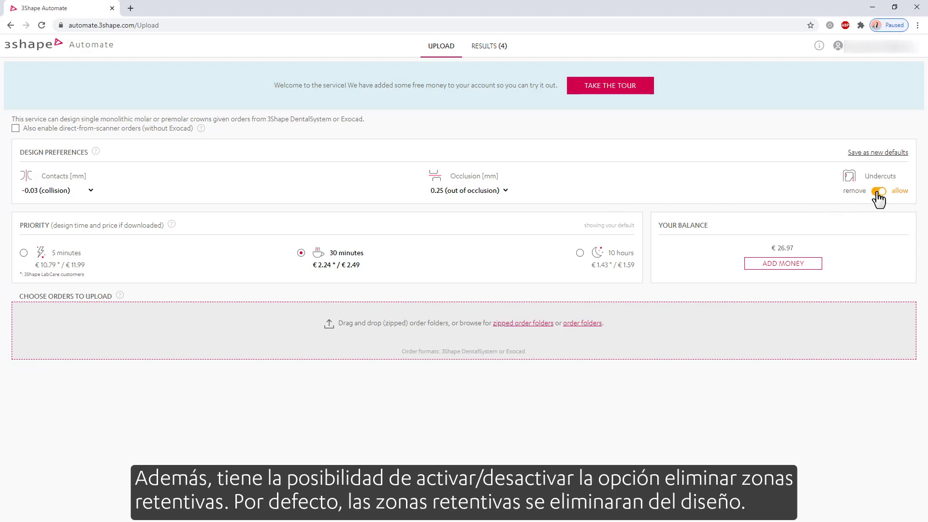
left_click(879, 192)
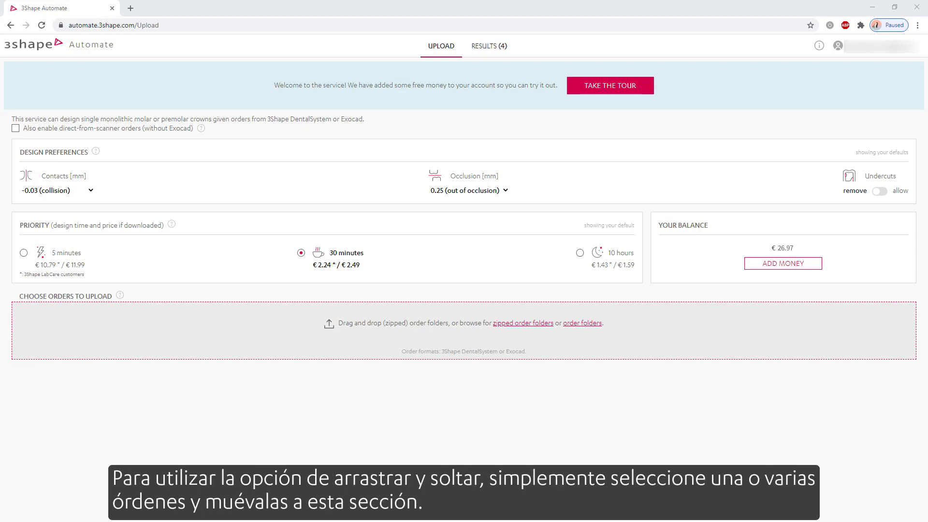
- Upload the six zipped order folders and switch to the Results page
left_click_drag(4, 364, 458, 338)
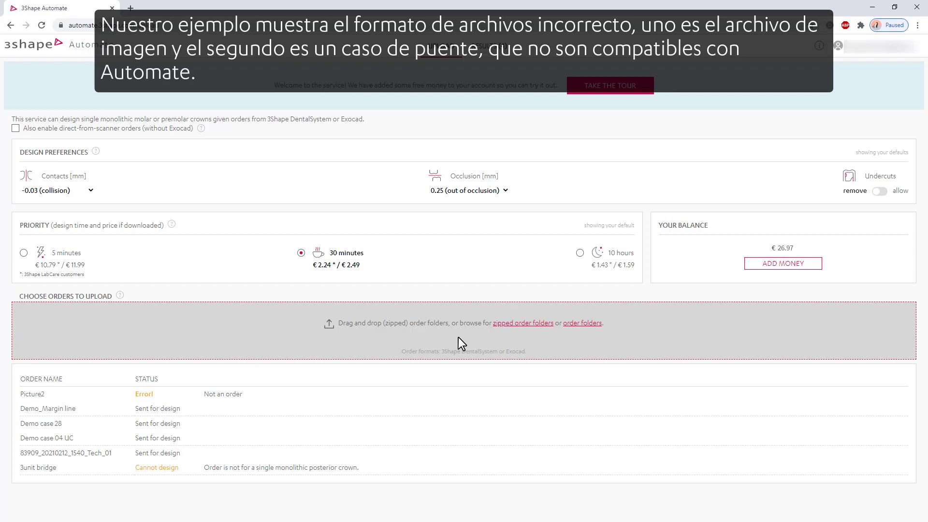
left_click(483, 51)
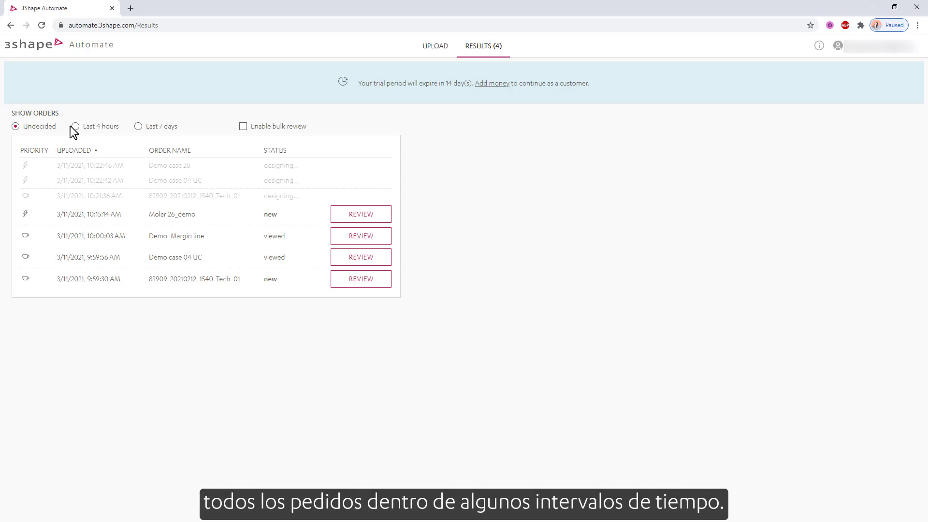
- Filter results to undecided orders from the last 7 days and open the Molar 26_demo review
left_click(76, 126)
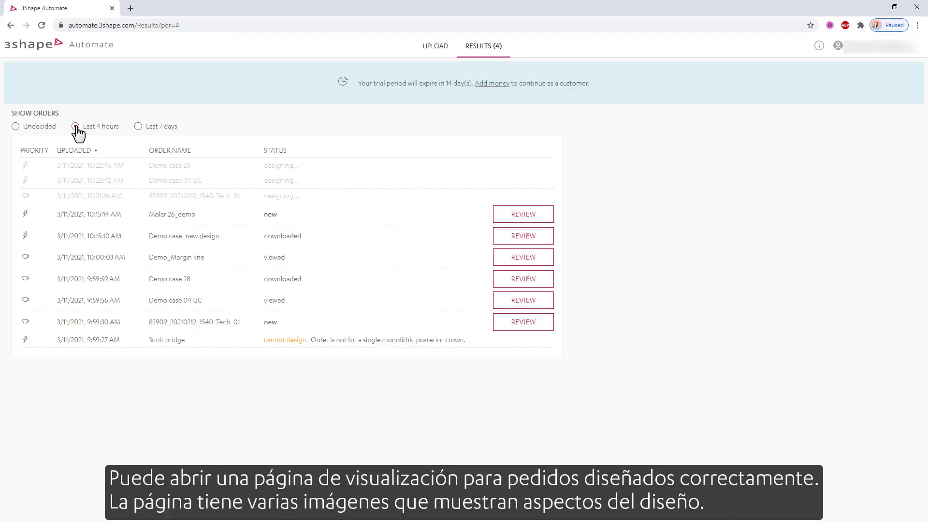
left_click(139, 127)
left_click(16, 127)
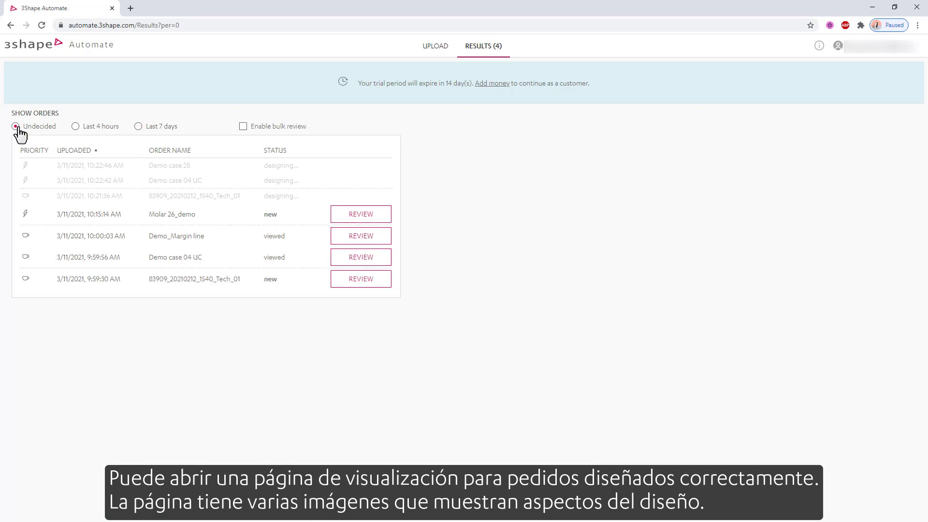
left_click(370, 216)
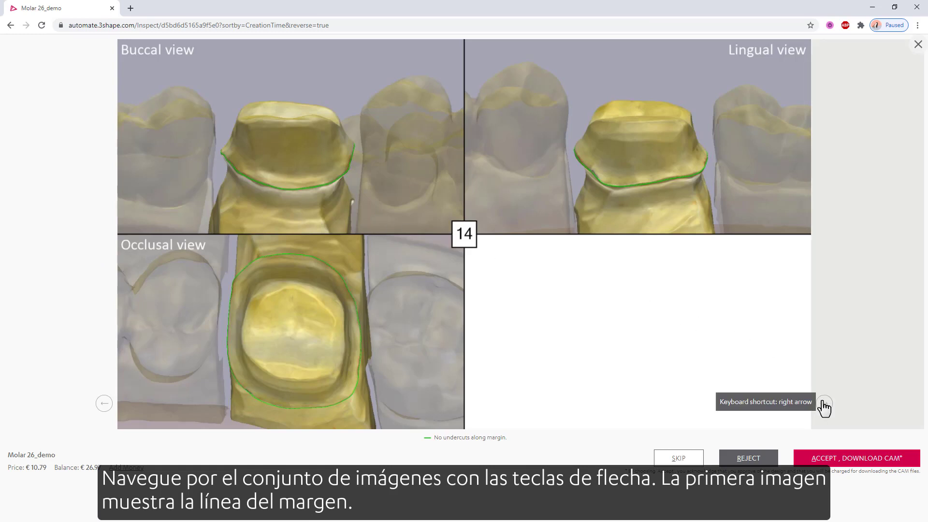
- Cycle through the heat map, cross-section, angle and anatomy views back to the margin lines
left_click(823, 405)
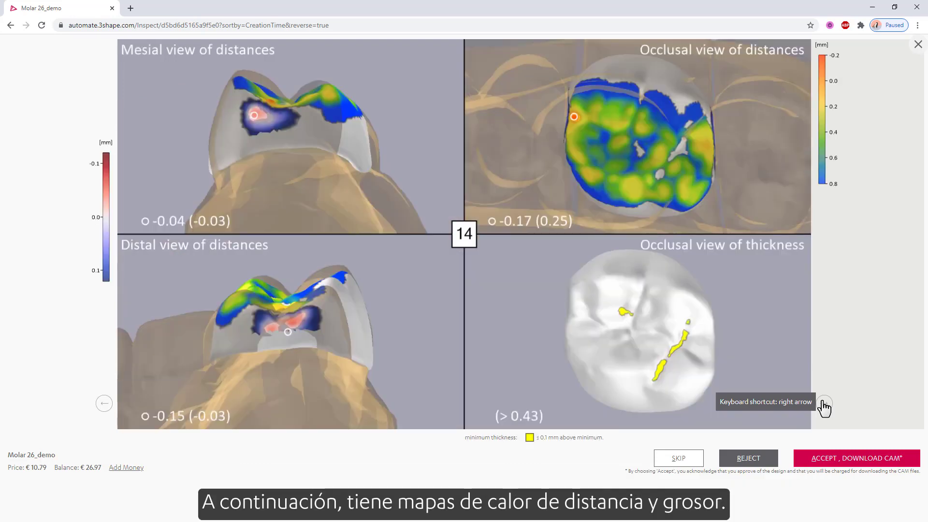
left_click(823, 405)
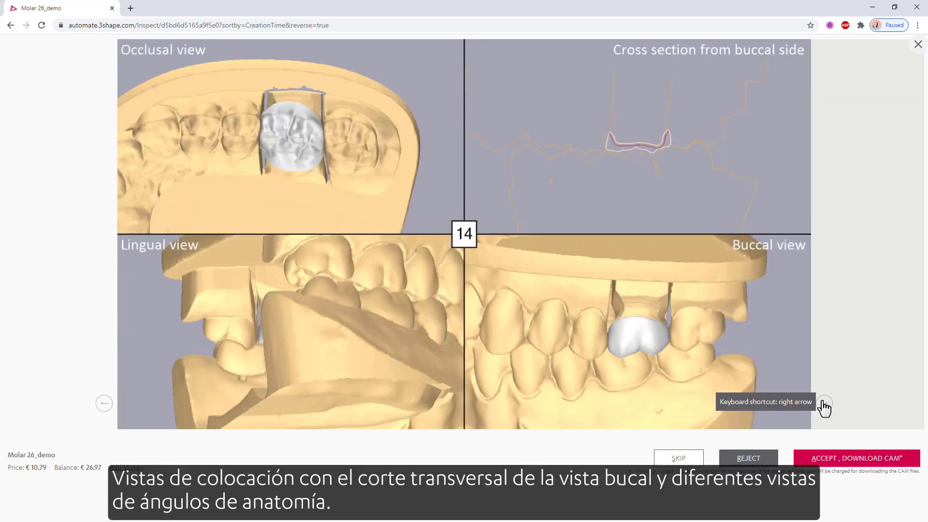
left_click(822, 405)
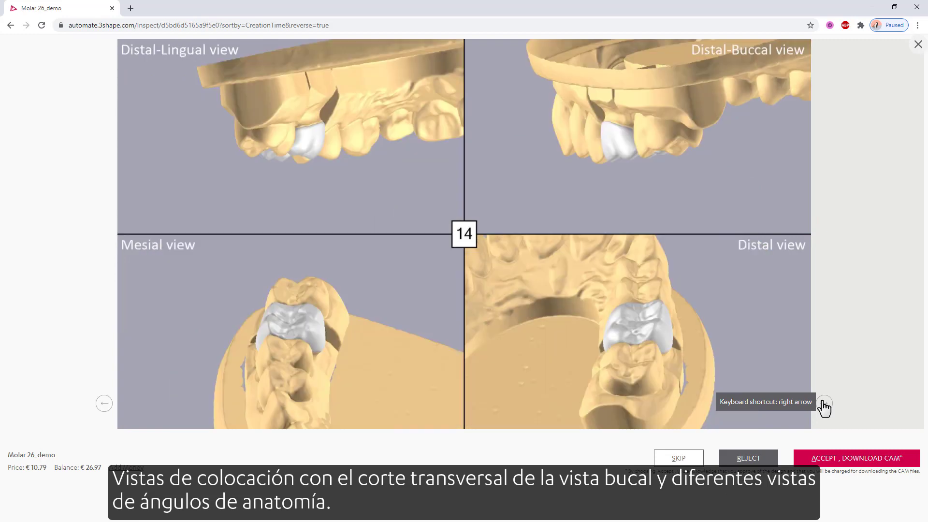
left_click(823, 404)
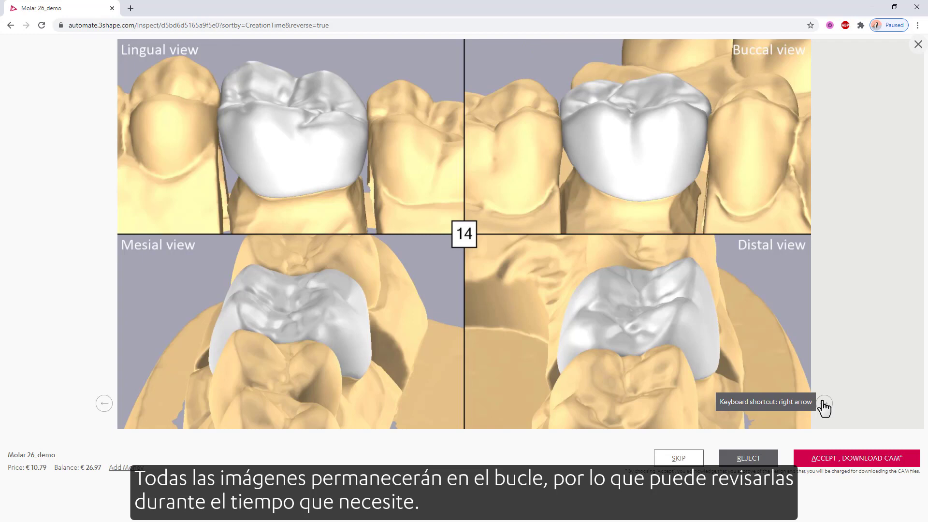
left_click(822, 405)
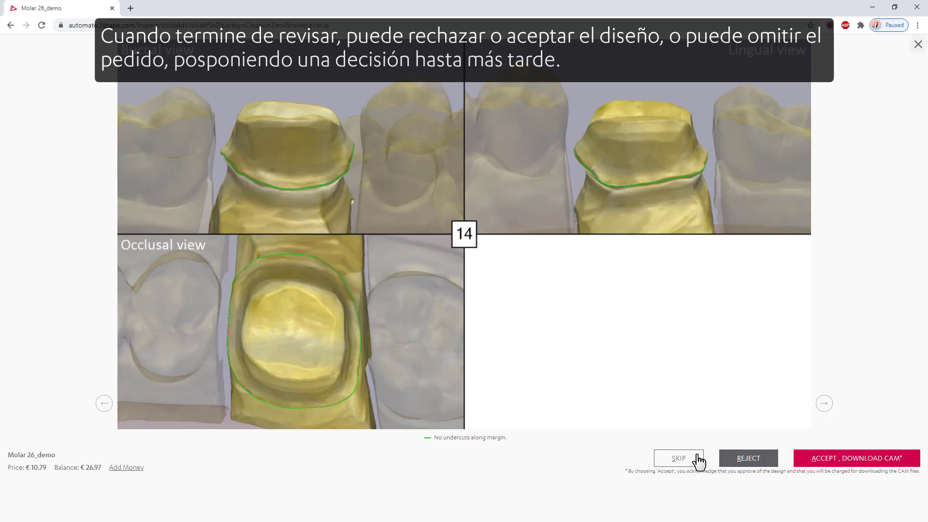
- Accept the design, save its CAM files as Molar 26_demo.zip, and close the viewer
left_click(835, 460)
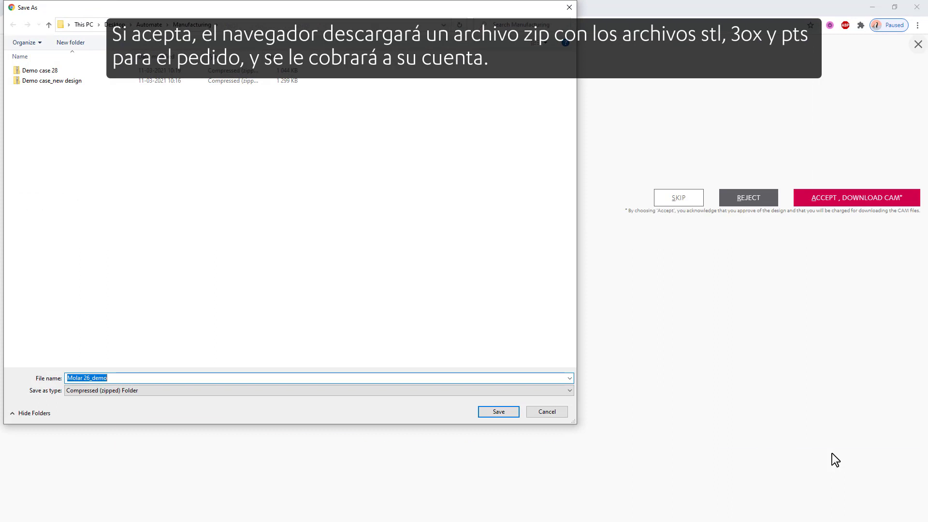
left_click(508, 413)
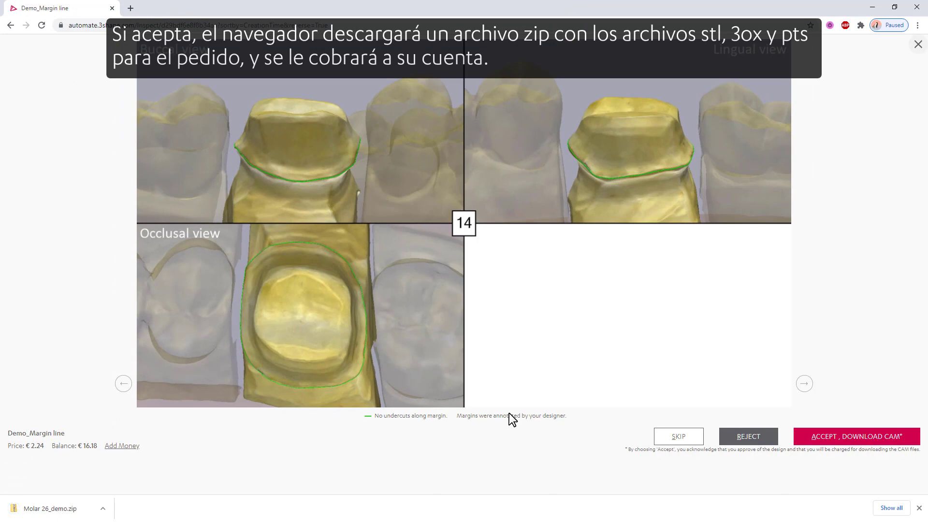
left_click(917, 46)
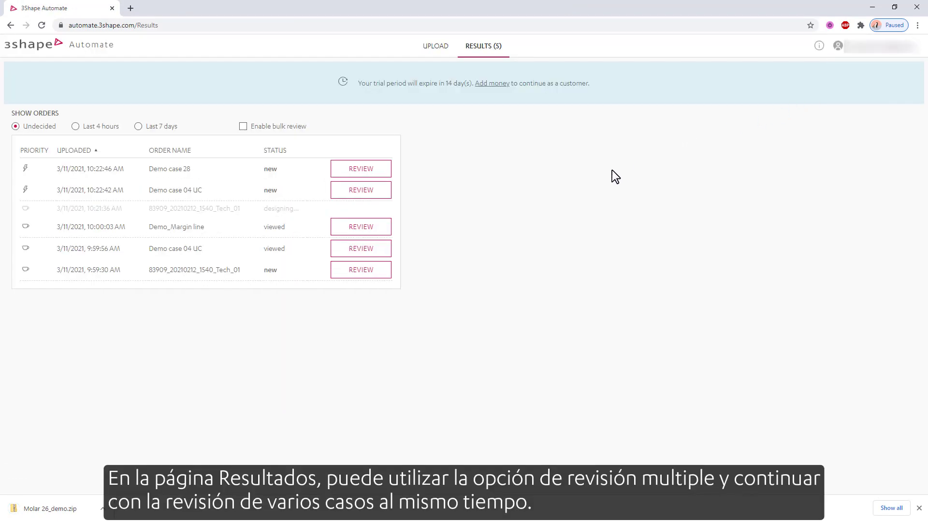
- Turn on bulk review with thumbnails, acknowledging the warning
left_click(243, 127)
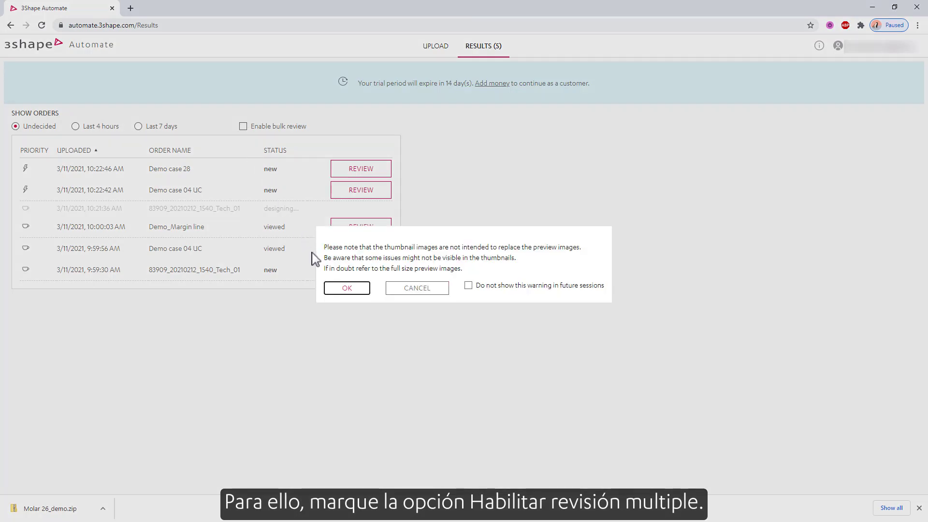
left_click(338, 289)
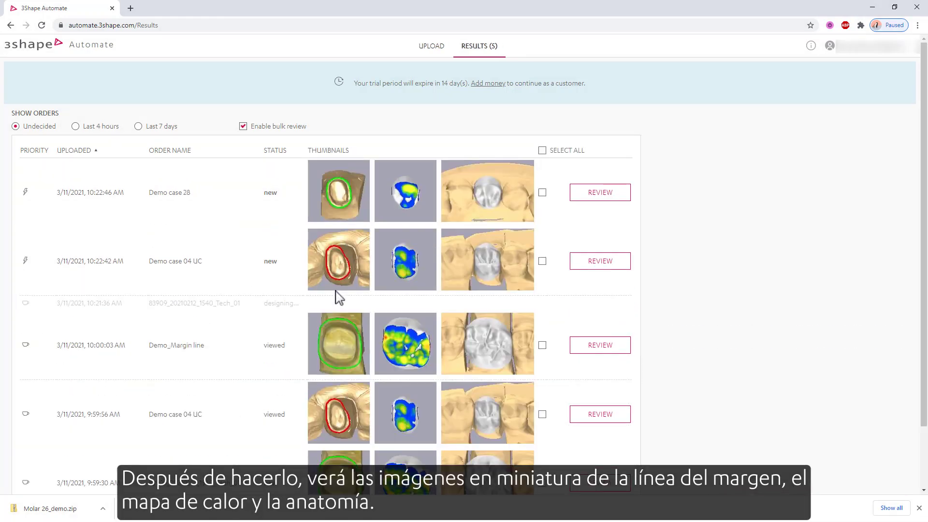
left_click_drag(925, 114, 926, 197)
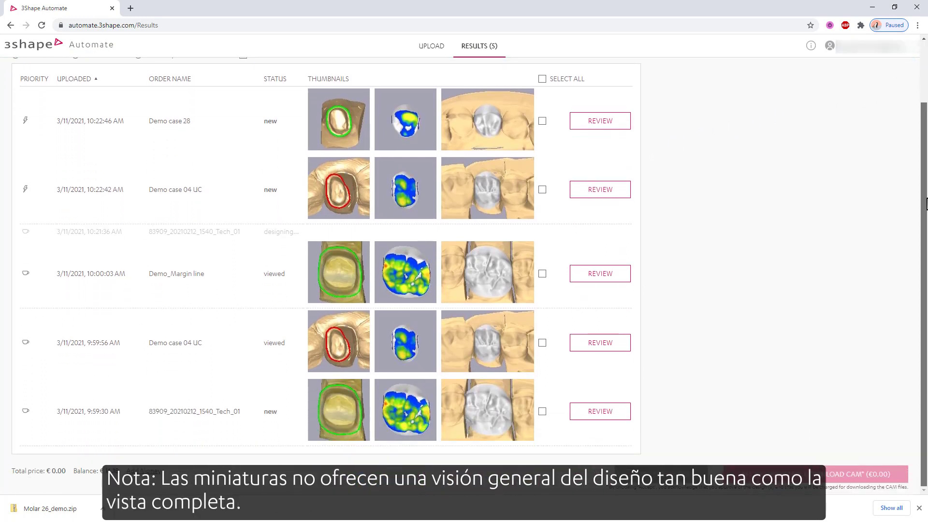
left_click_drag(926, 181, 926, 114)
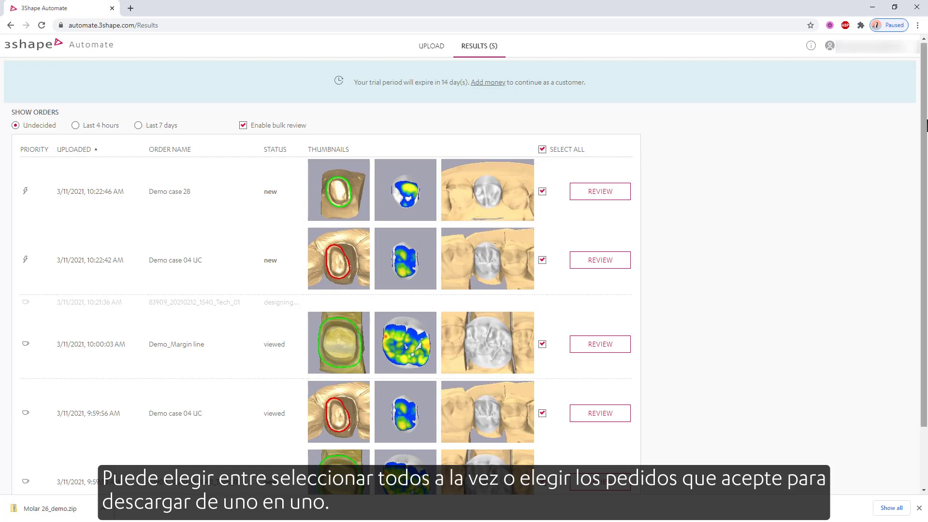
- Deselect Demo case 28 and Demo case 04 UC, leaving the other orders selected
scroll(925, 160, "down", 1)
scroll(925, 159, "down", 1)
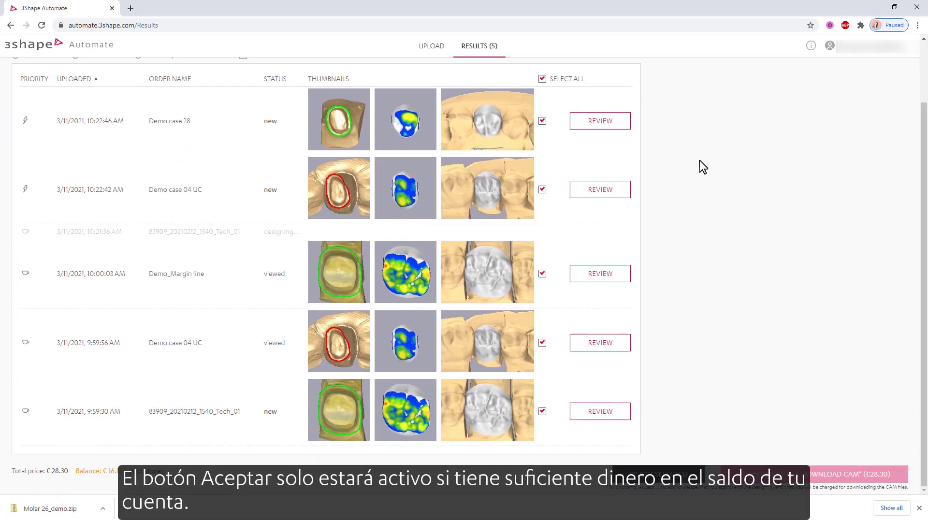
left_click(542, 121)
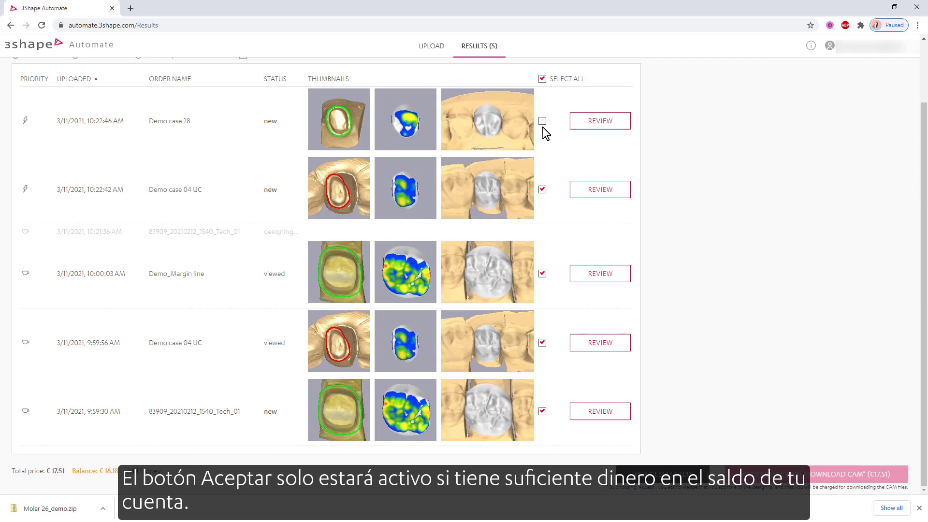
left_click(542, 190)
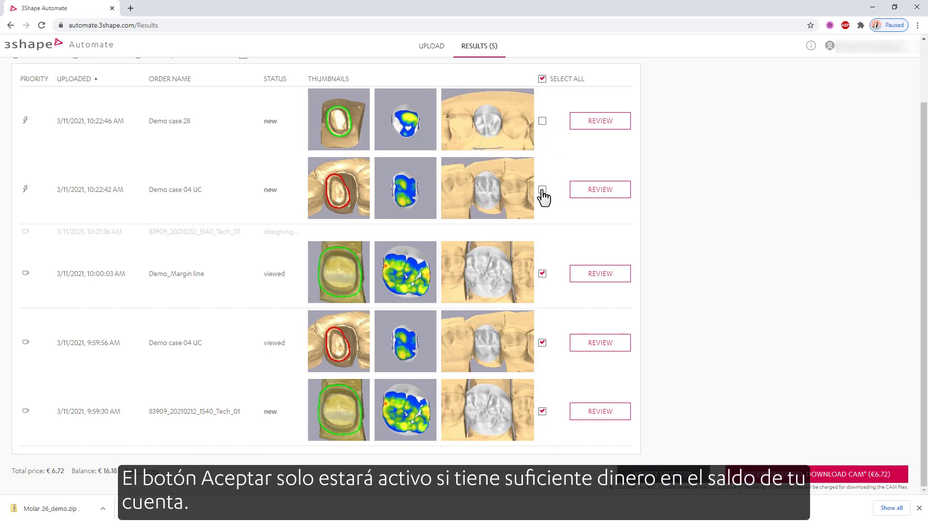